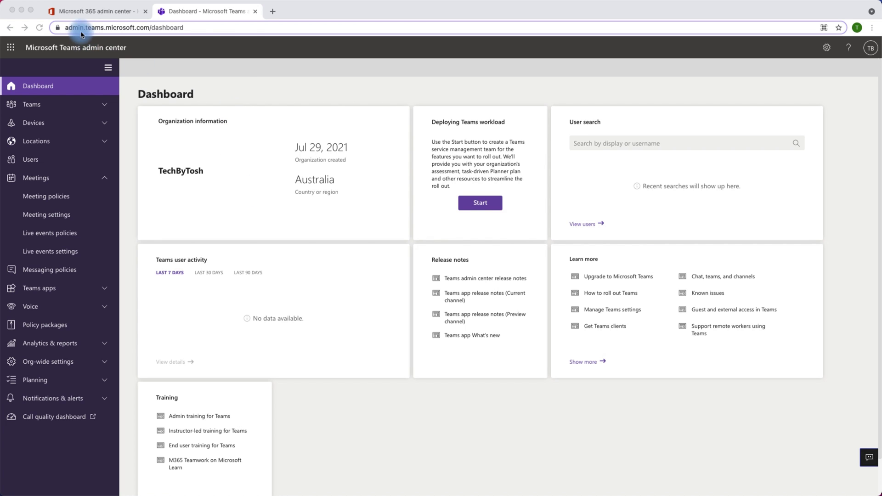
Open the Teams admin center from the Microsoft 365 admin center and return to its already loaded dashboard
click(91, 11)
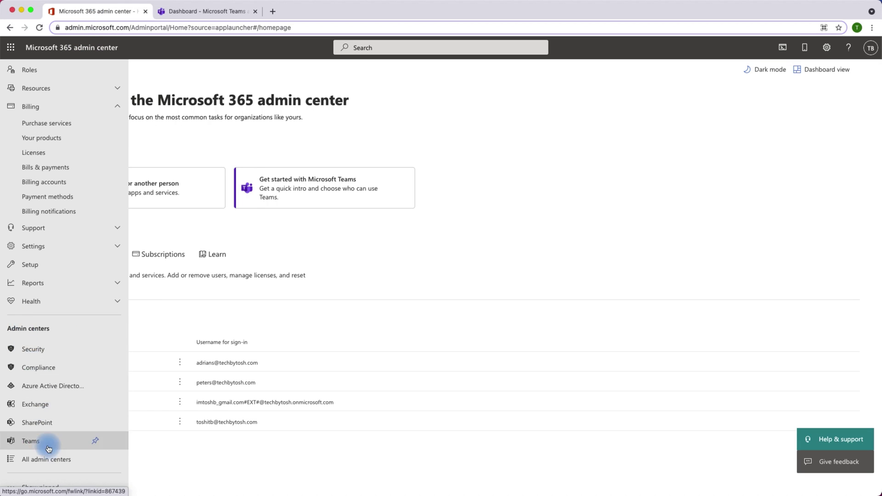
click(33, 446)
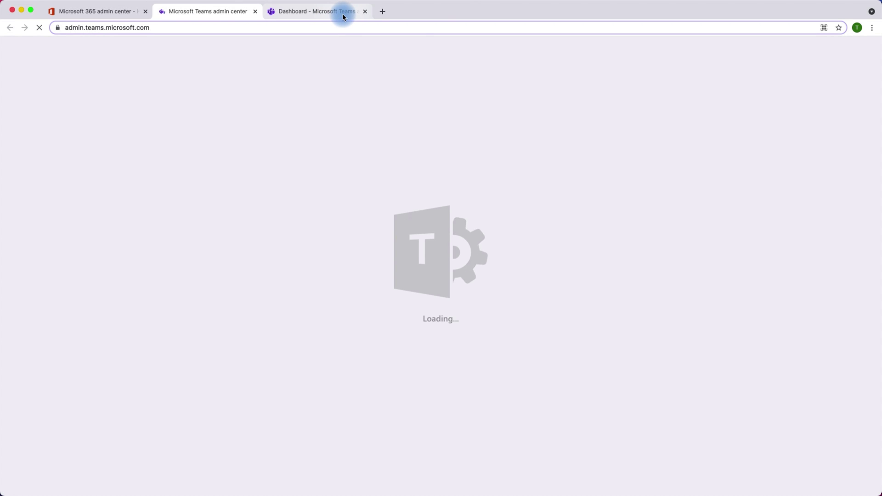
click(343, 17)
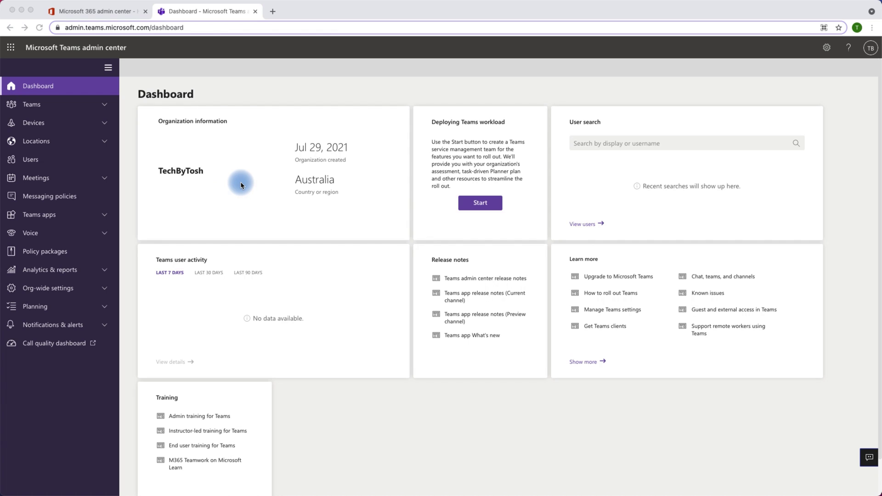
Open the Teams meeting settings and review the participants, email invitation and network sections
click(194, 174)
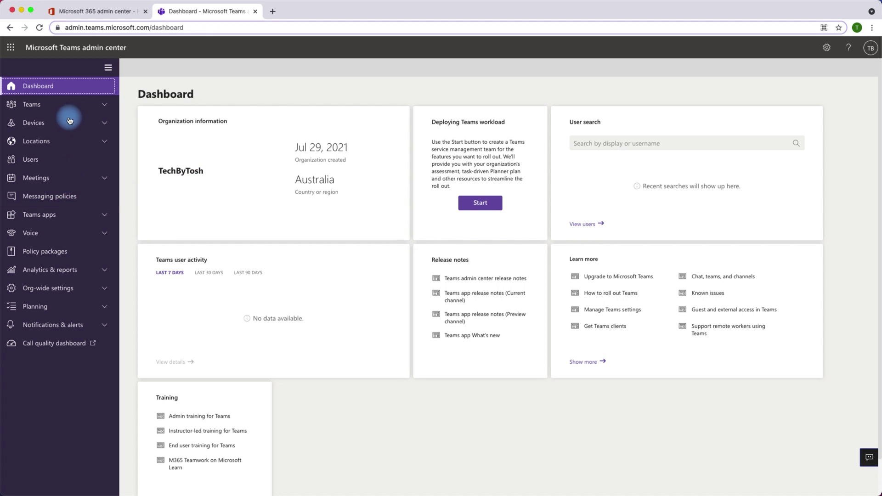
click(43, 178)
click(54, 216)
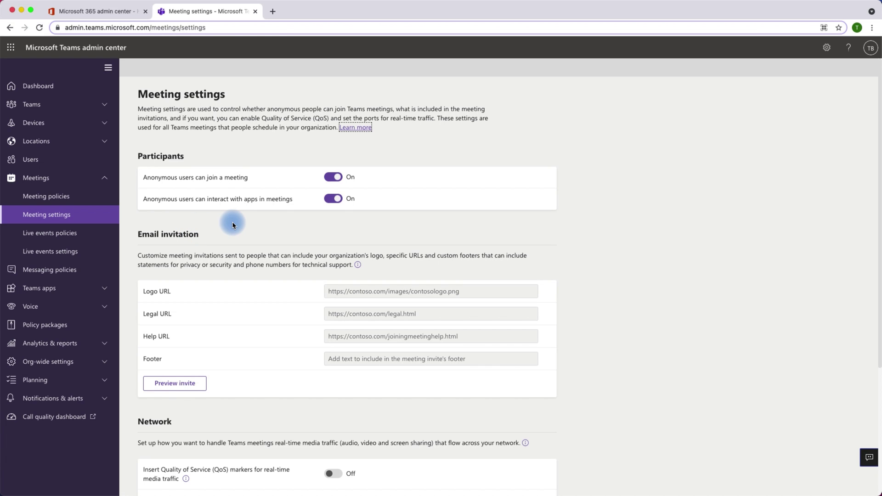
scroll(233, 225, down, 3)
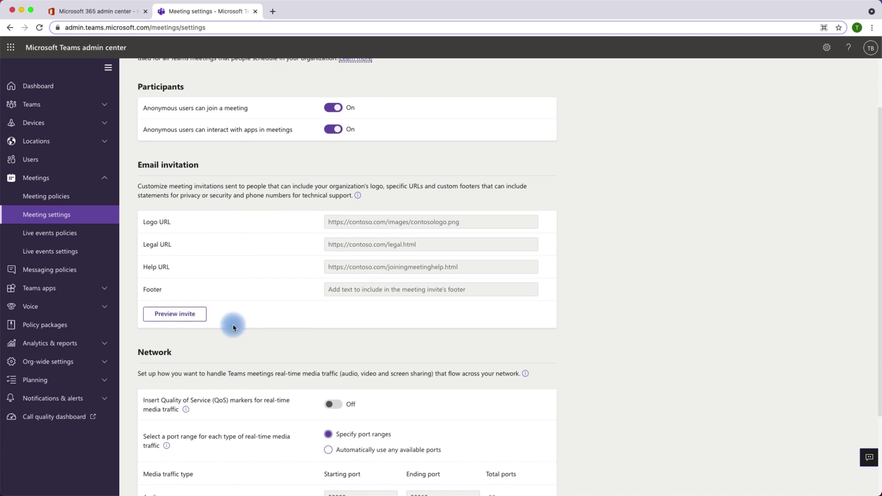
scroll(248, 335, down, 3)
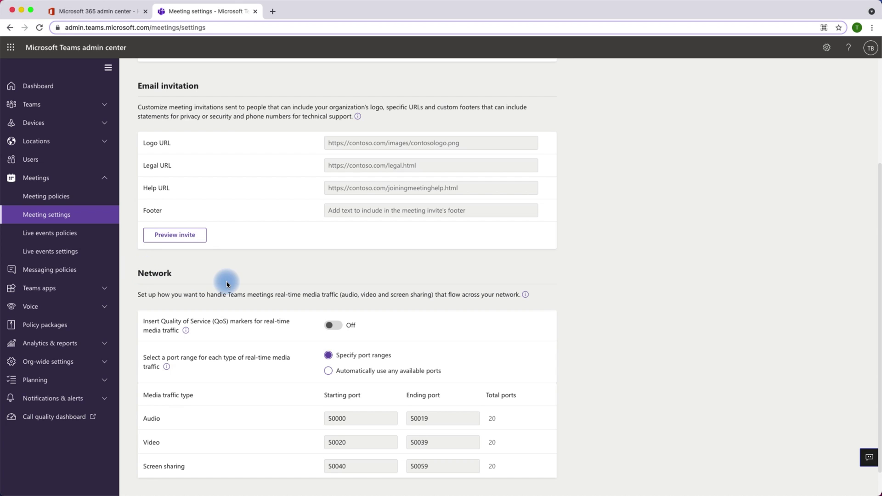
scroll(227, 285, up, 4)
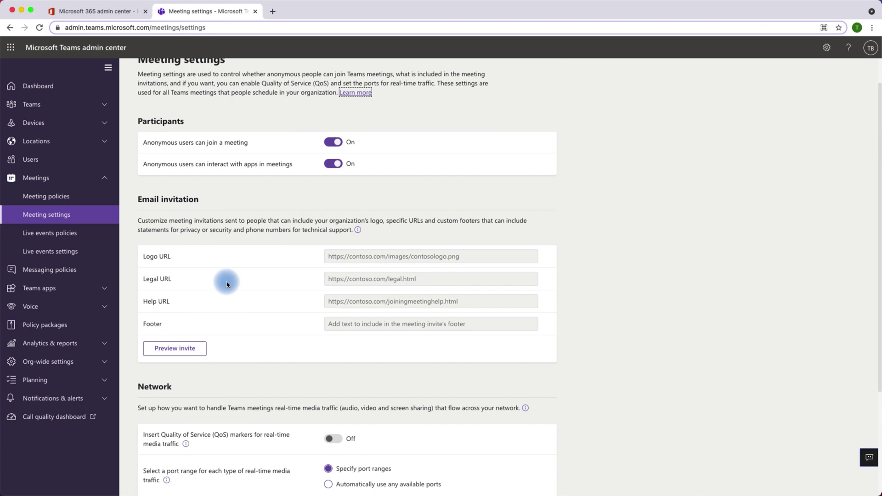
scroll(252, 192, up, 1)
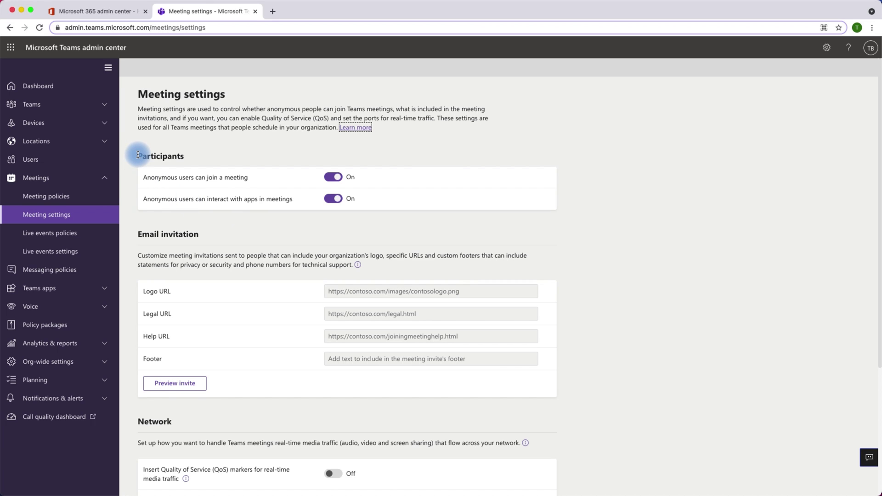
scroll(138, 155, down, 1)
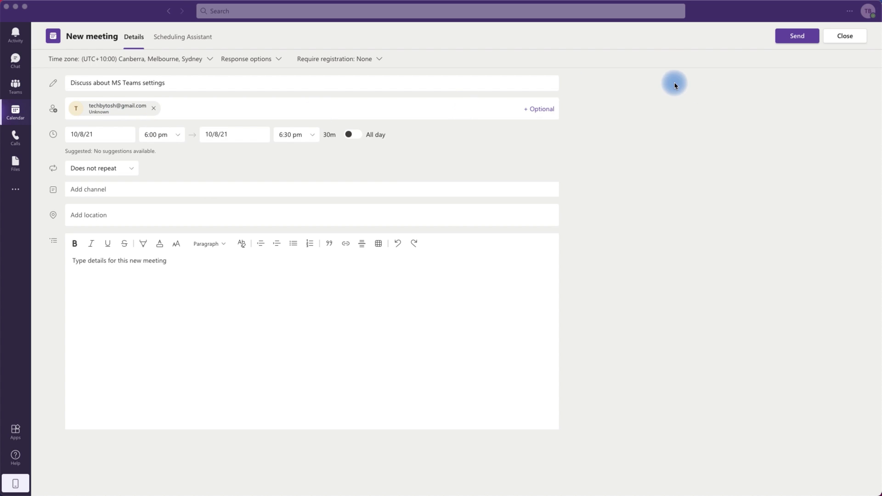
Send the invitation for "Discuss about MS Teams settings" and join that meeting as organiser with computer audio
click(795, 37)
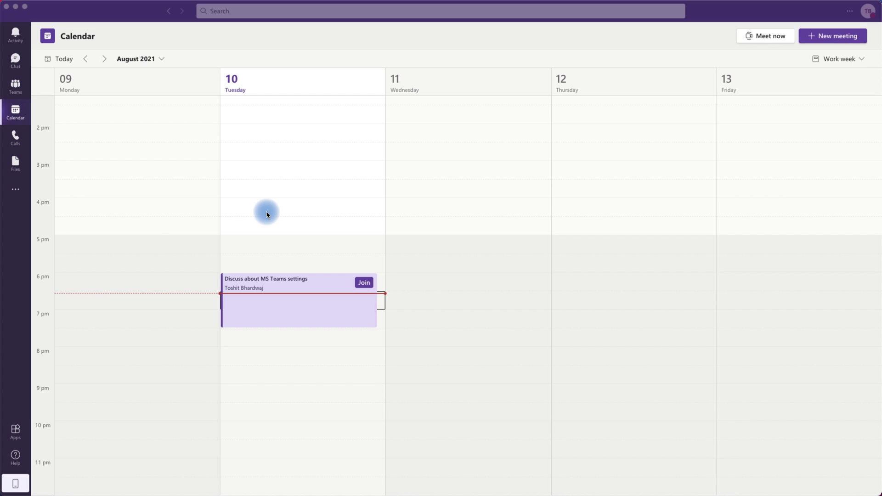
click(363, 283)
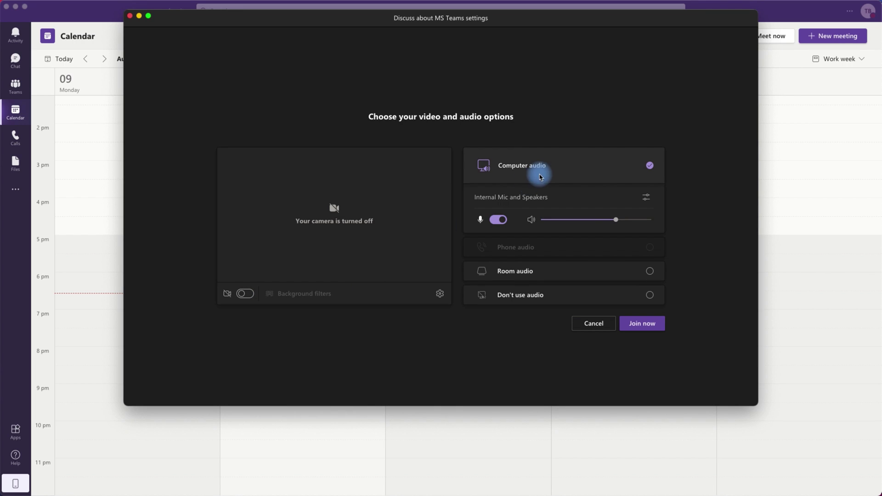
click(646, 324)
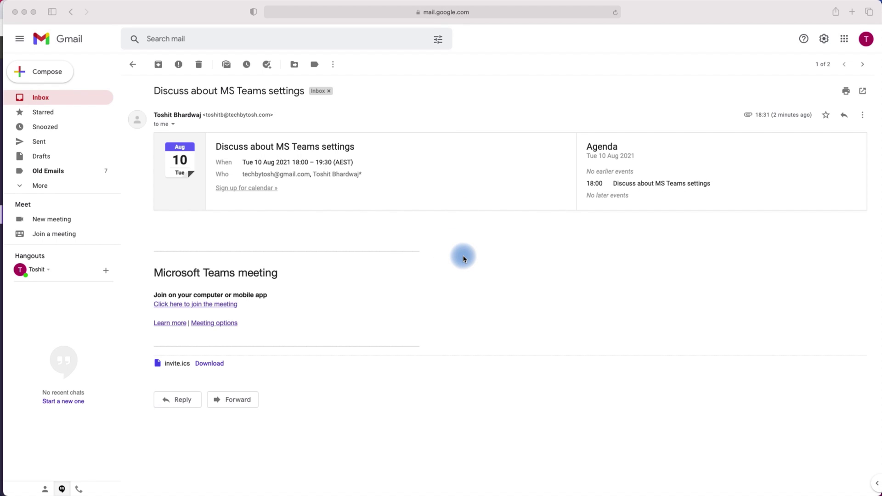
In the browser, open the meeting from the Gmail invitation, enter the guest's display name and join anonymously
click(316, 310)
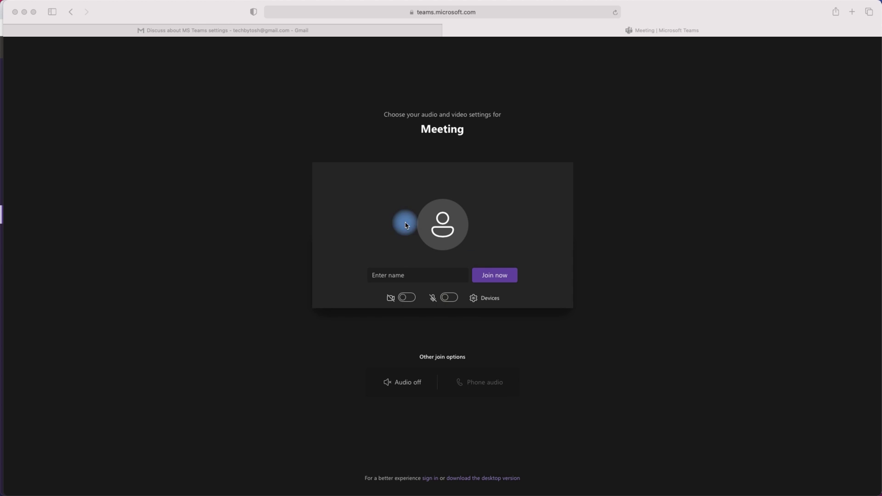
click(385, 278)
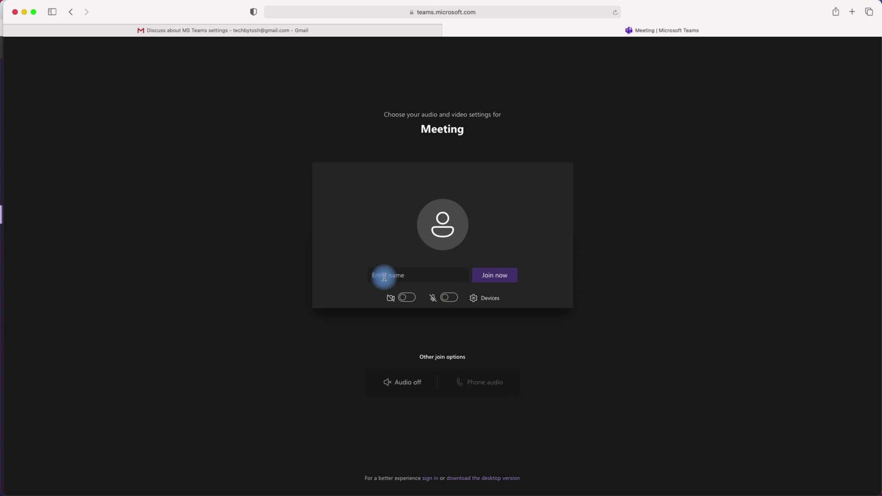
click(384, 277)
text(Tosh Gmail)
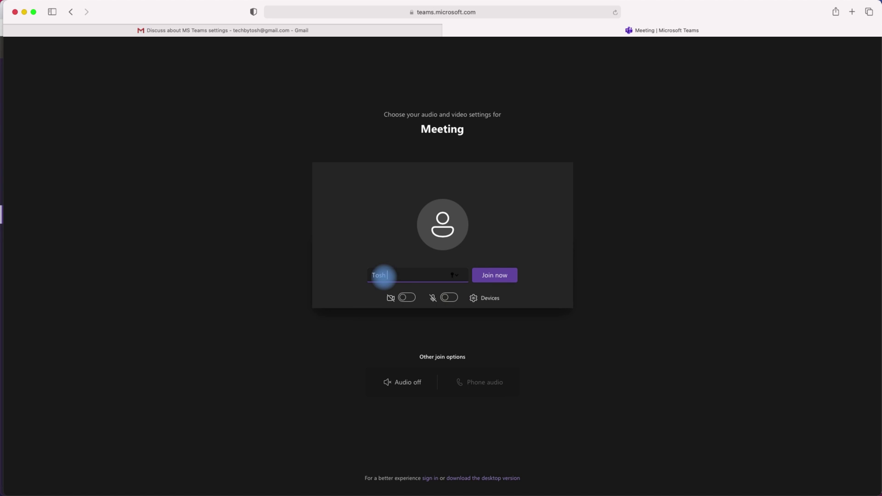
click(499, 279)
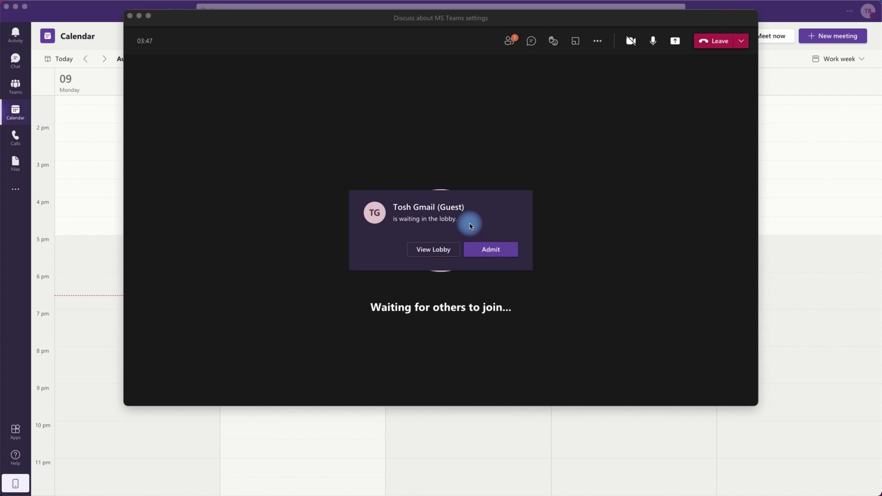
In the organiser's meeting window, view the lobby and admit the waiting guest
click(430, 251)
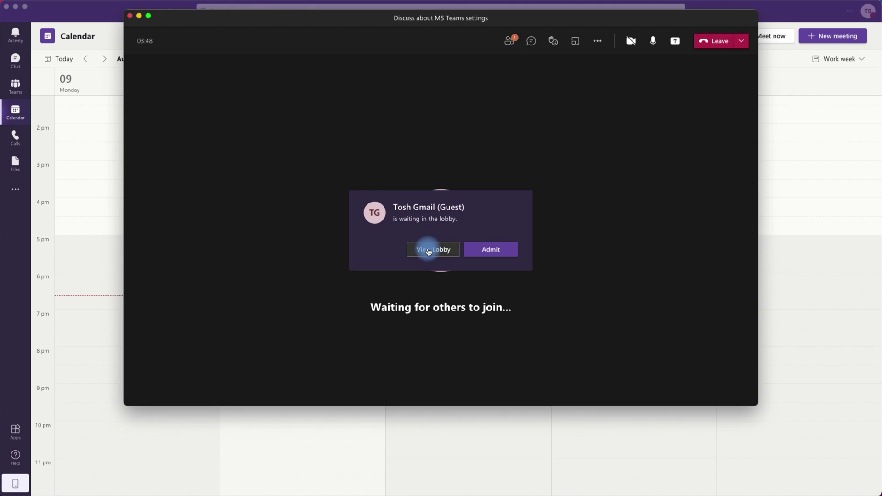
click(428, 252)
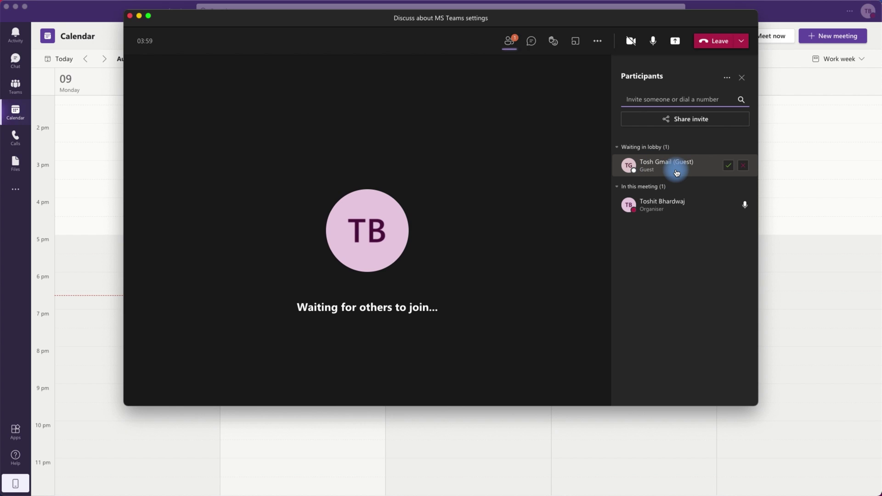
click(728, 166)
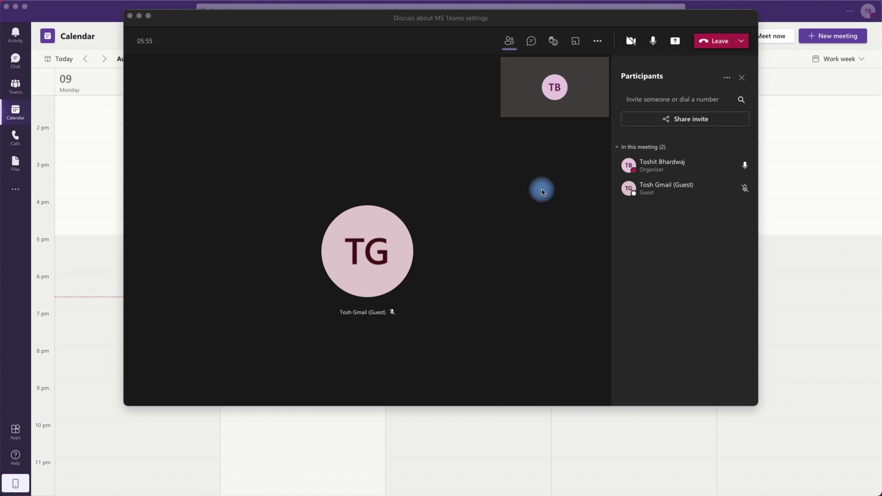
Add the Forms app to the ongoing meeting so that polls can be created
click(598, 42)
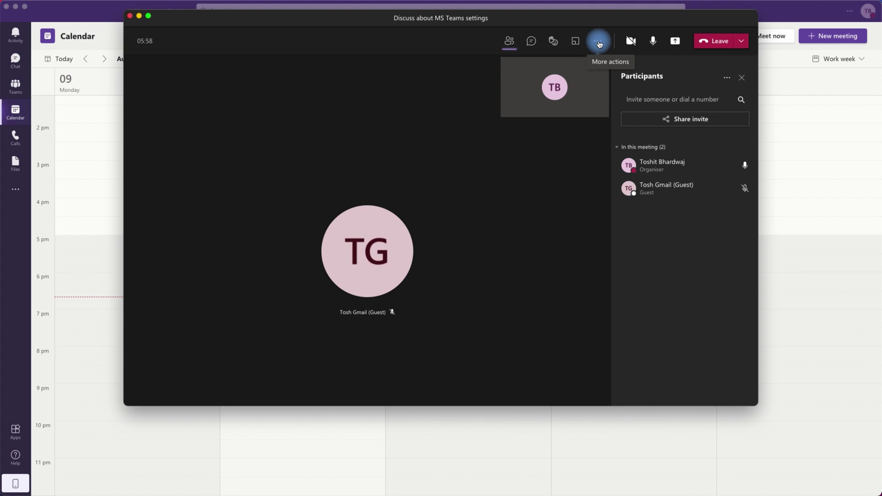
click(599, 43)
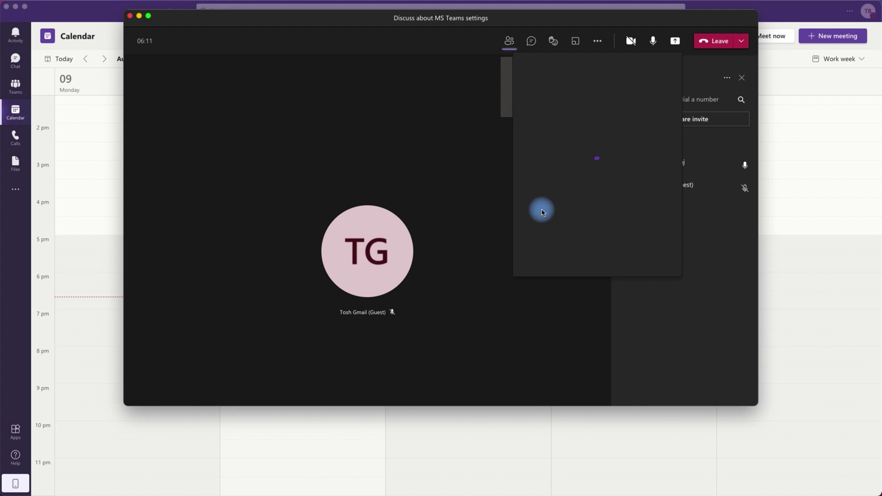
key(super+Tab)
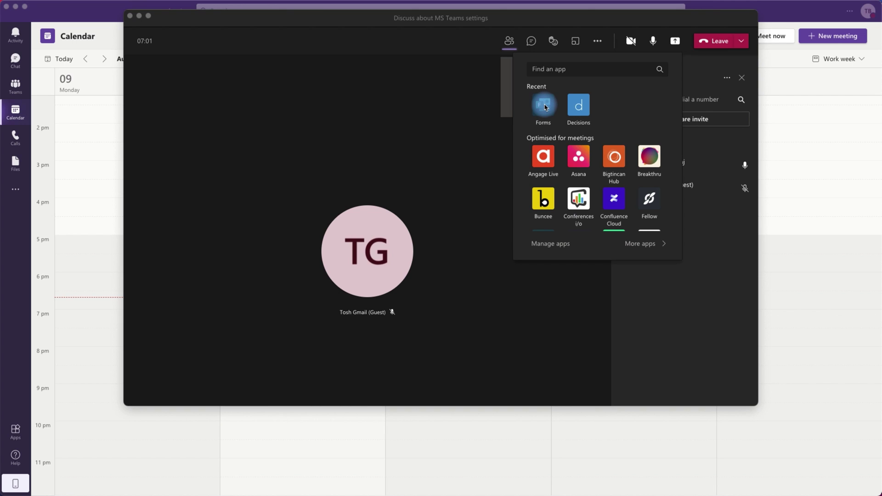
click(544, 108)
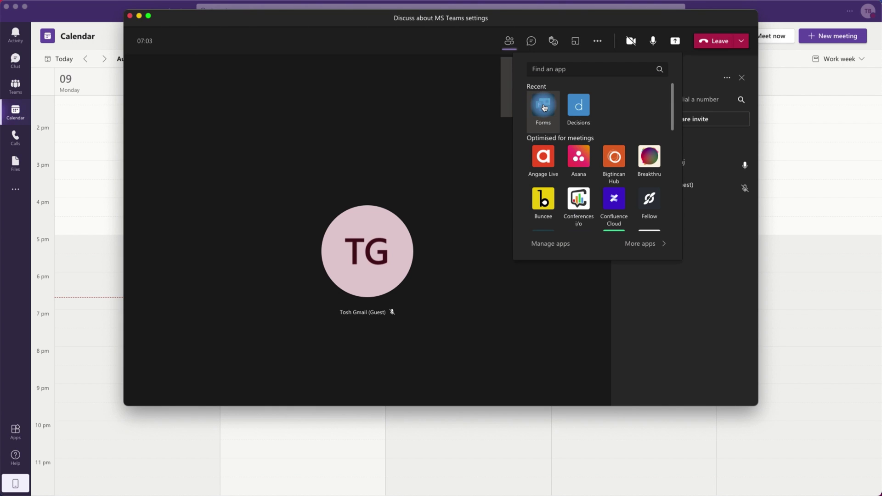
click(544, 107)
click(307, 98)
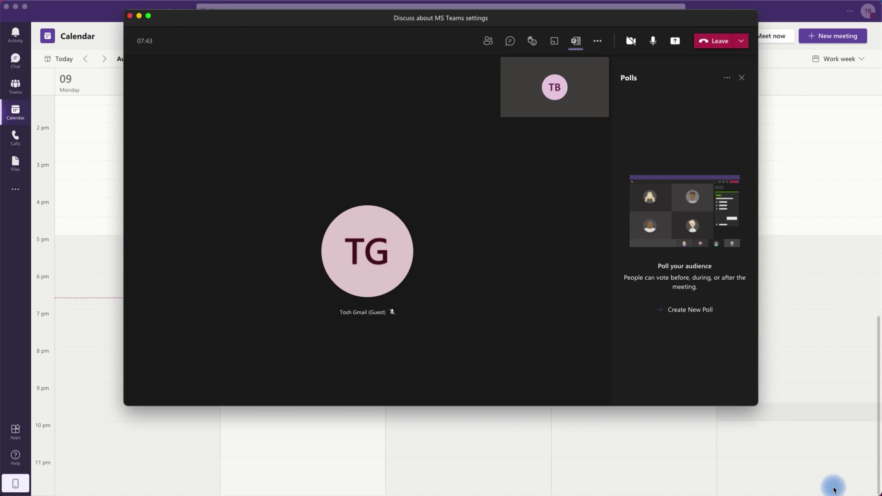
click(835, 490)
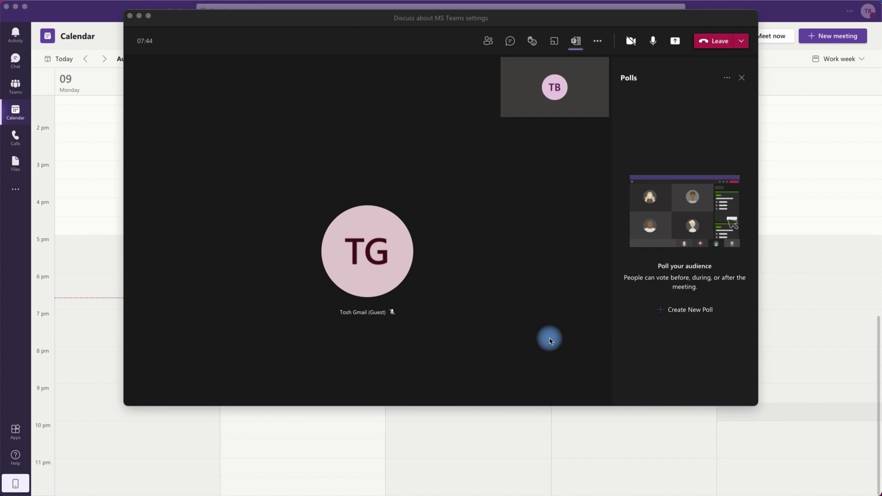
Create a multiple choice poll "How is everyone?" with Option 1 and Option 2, and launch it in the meeting
click(684, 310)
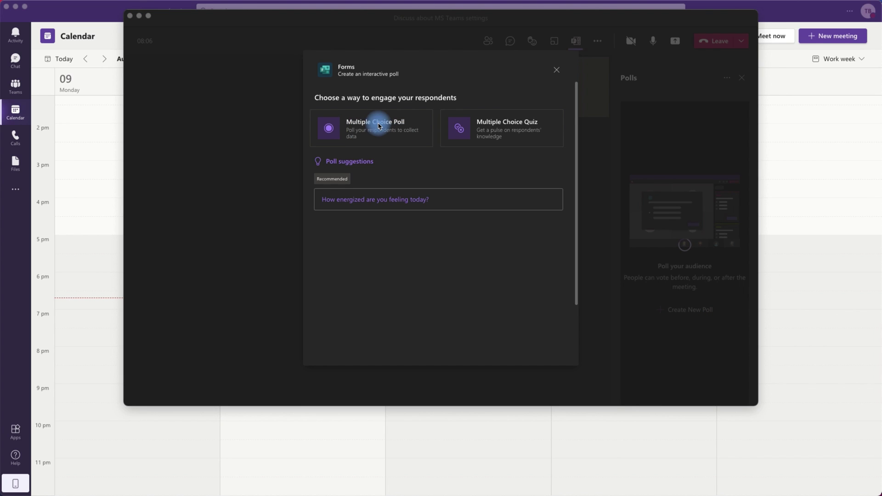
click(379, 126)
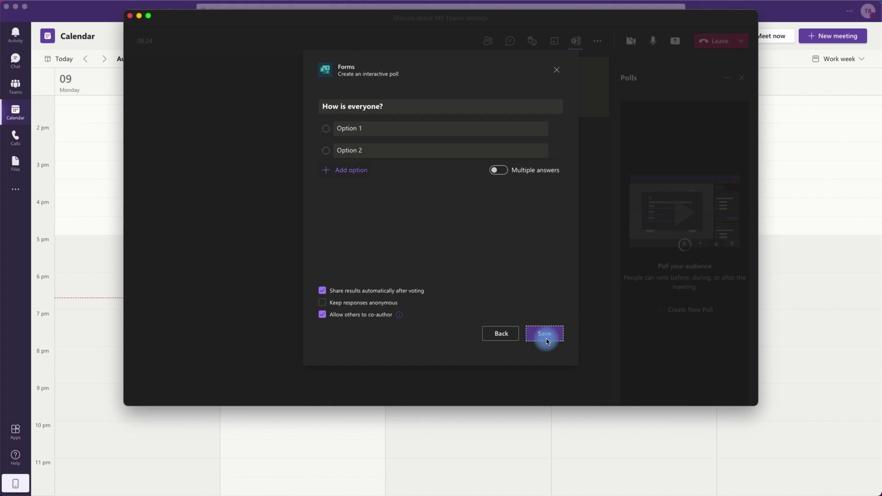
click(546, 335)
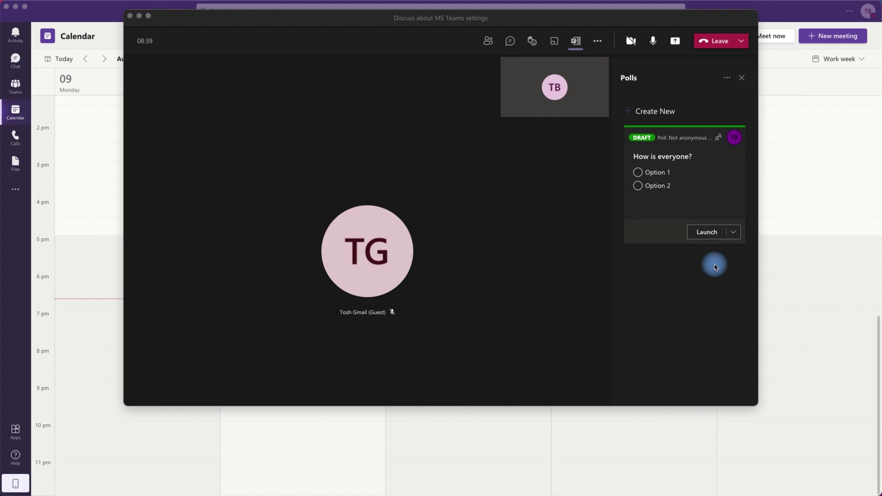
click(707, 235)
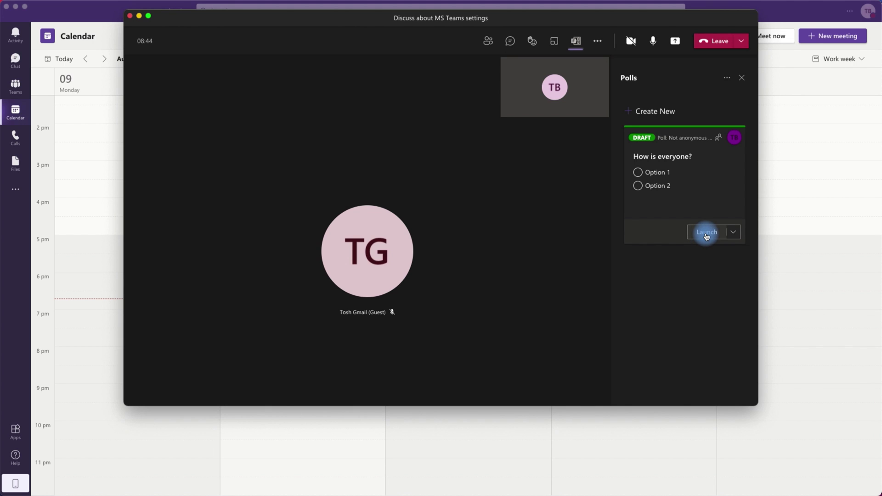
click(707, 233)
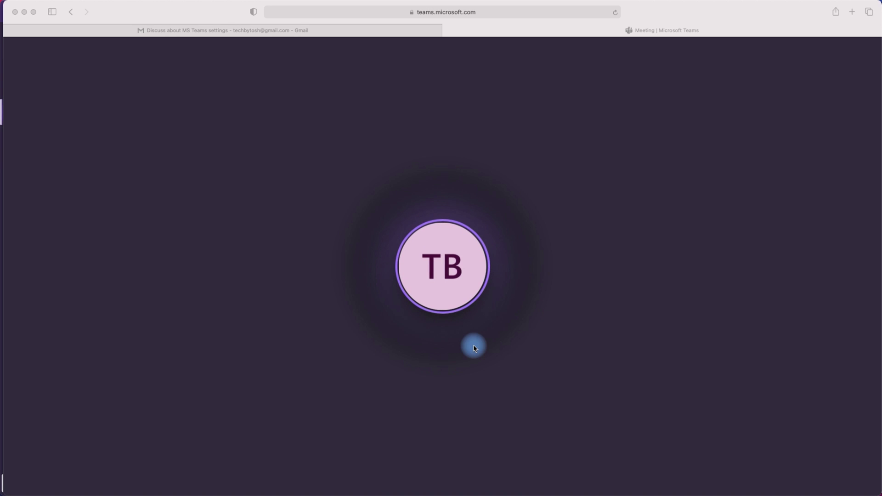
As the guest in the browser meeting, open the meeting chat and submit a vote for Option 1
click(322, 258)
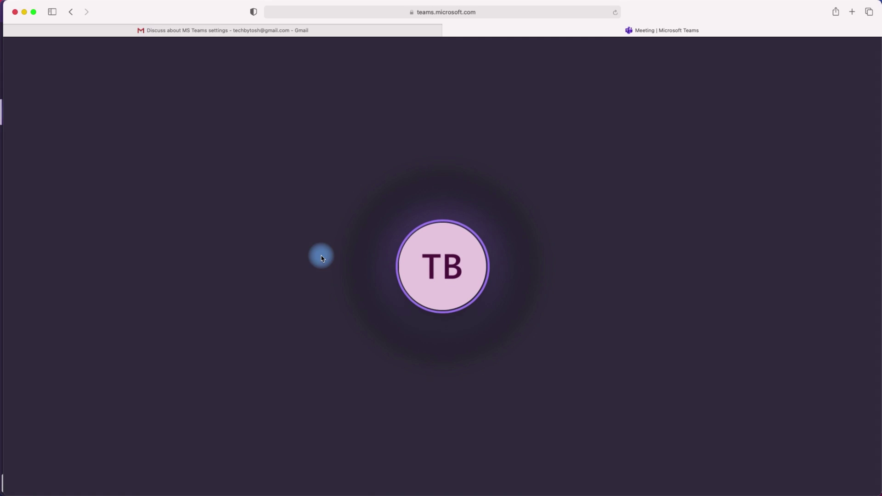
mouse_move(526, 160)
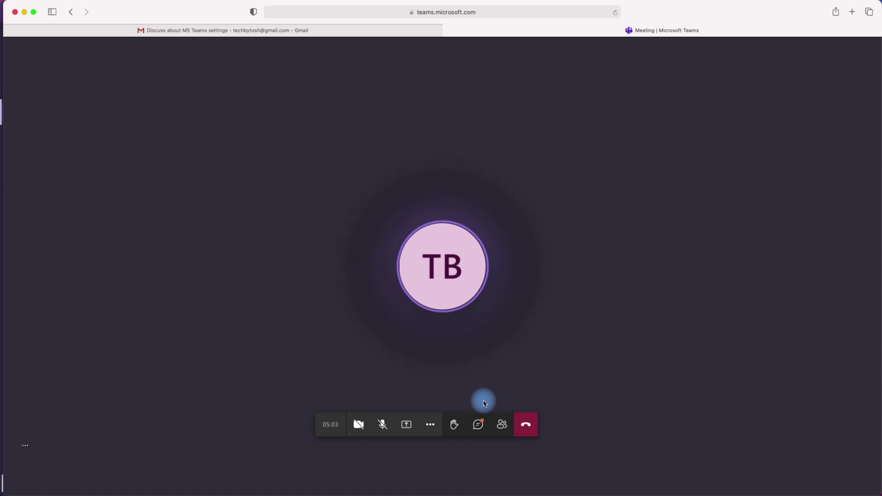
click(480, 425)
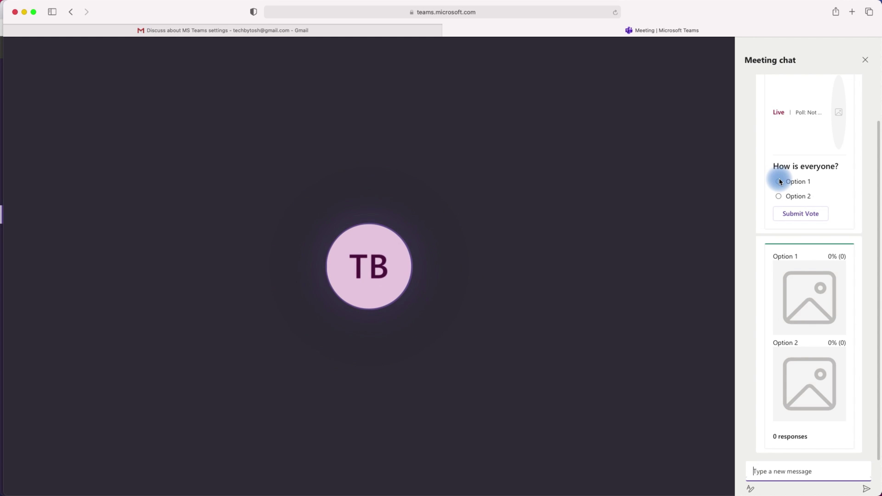
click(778, 182)
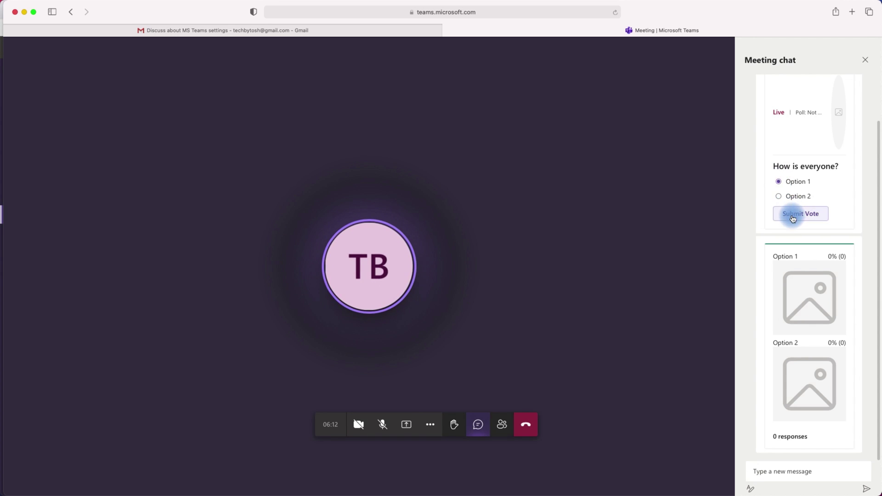
click(793, 219)
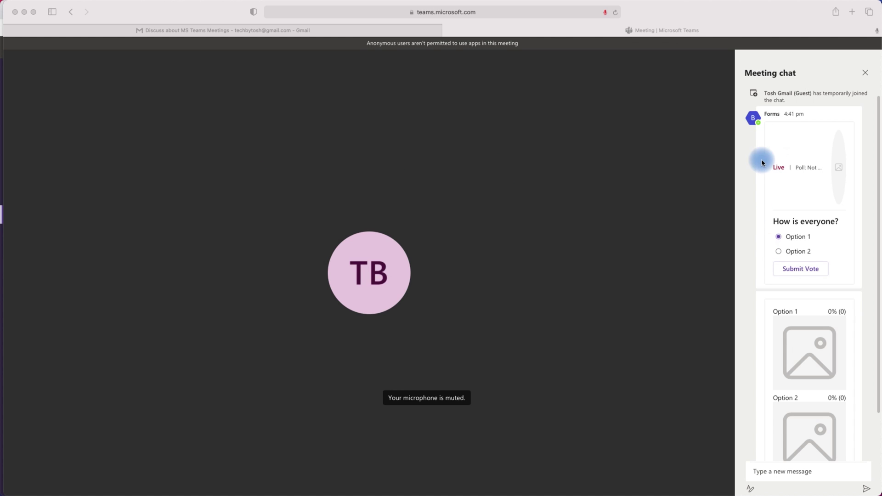
Try to submit the guest's Option 1 vote in the meeting where anonymous users aren't permitted to use apps
click(800, 271)
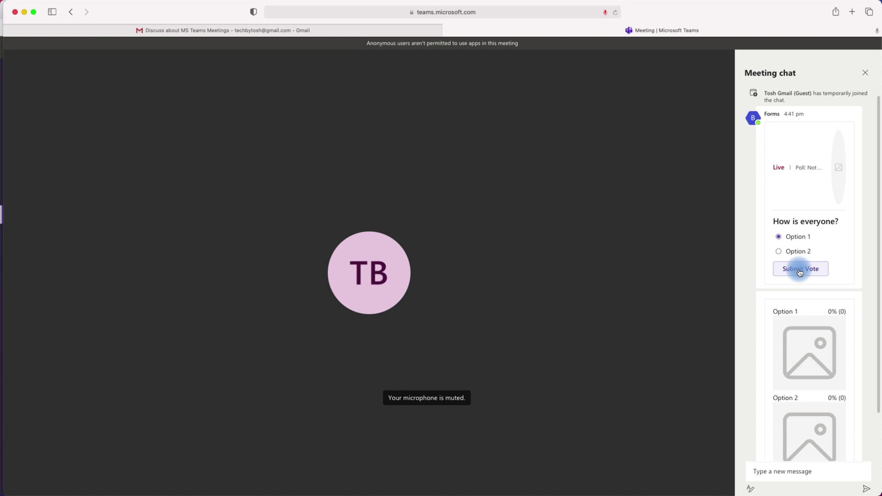
click(798, 271)
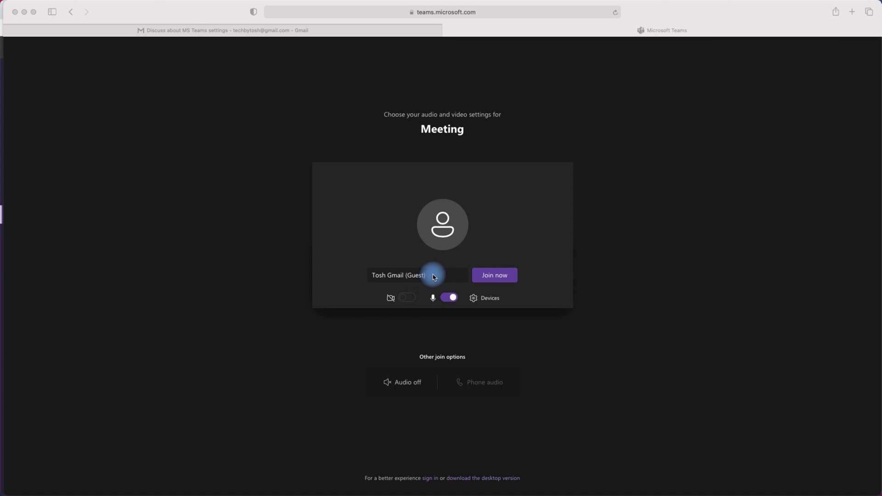
Join the meeting again from the browser as the guest with the microphone on
click(489, 282)
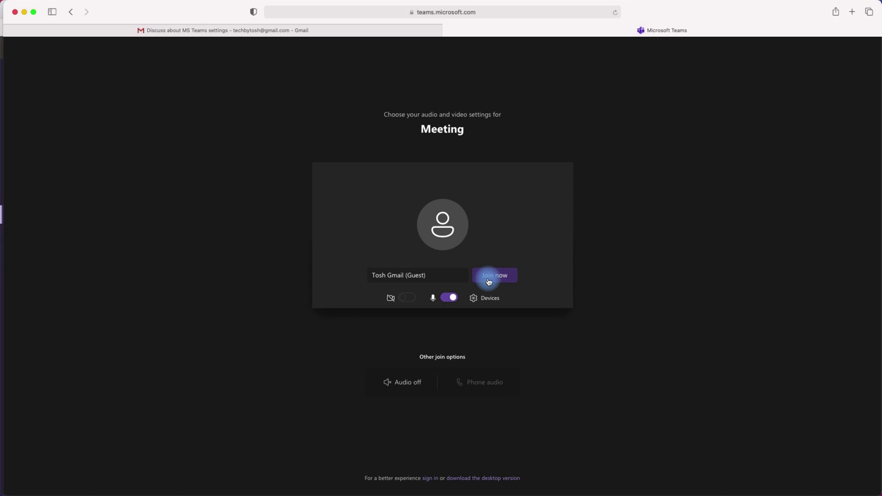